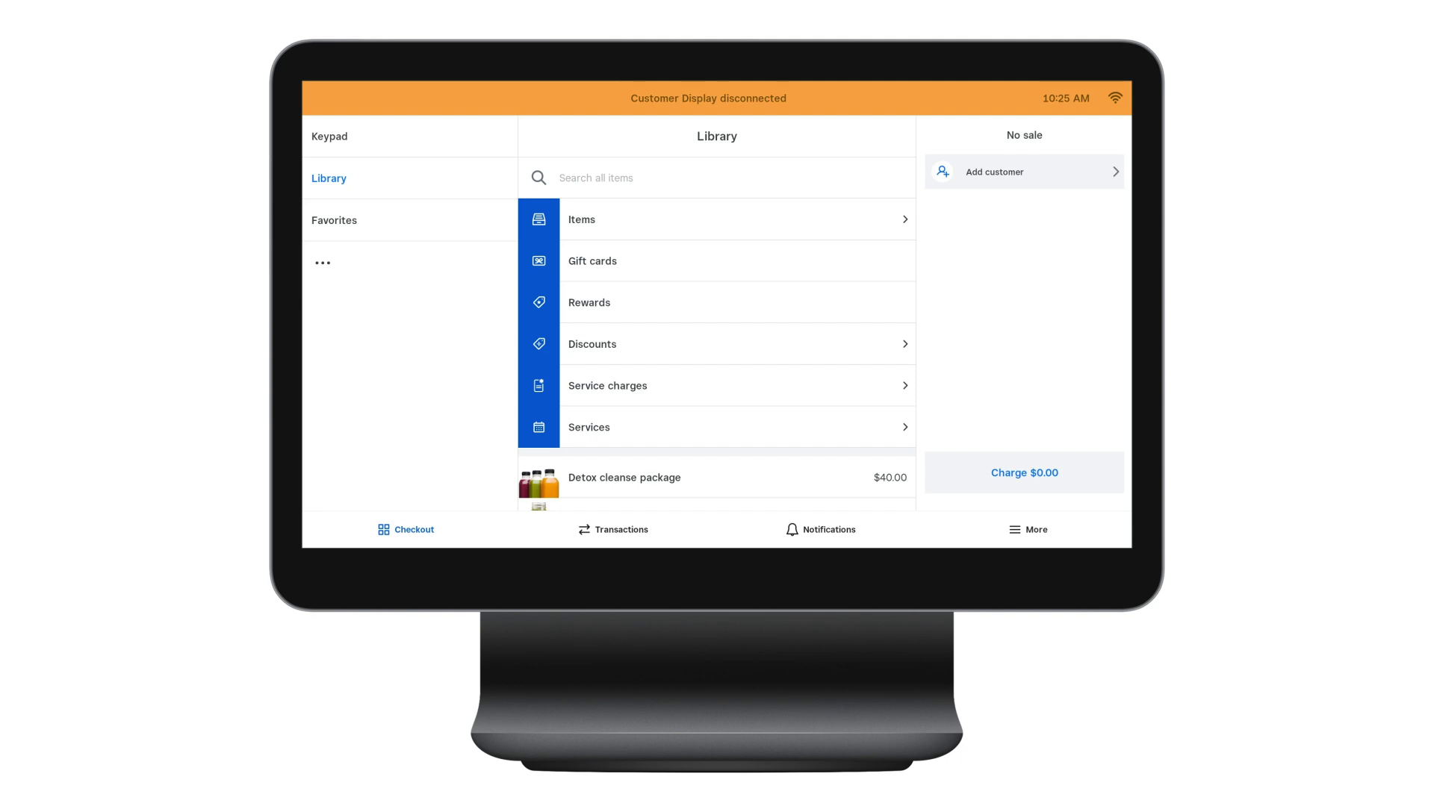
Step: Add the Detox cleanse package and start its $40.00 payment by gift card
{"action": "left_click", "coordinate": [540, 483]}
{"action": "left_click", "coordinate": [1025, 473]}
{"action": "left_click", "coordinate": [515, 394]}
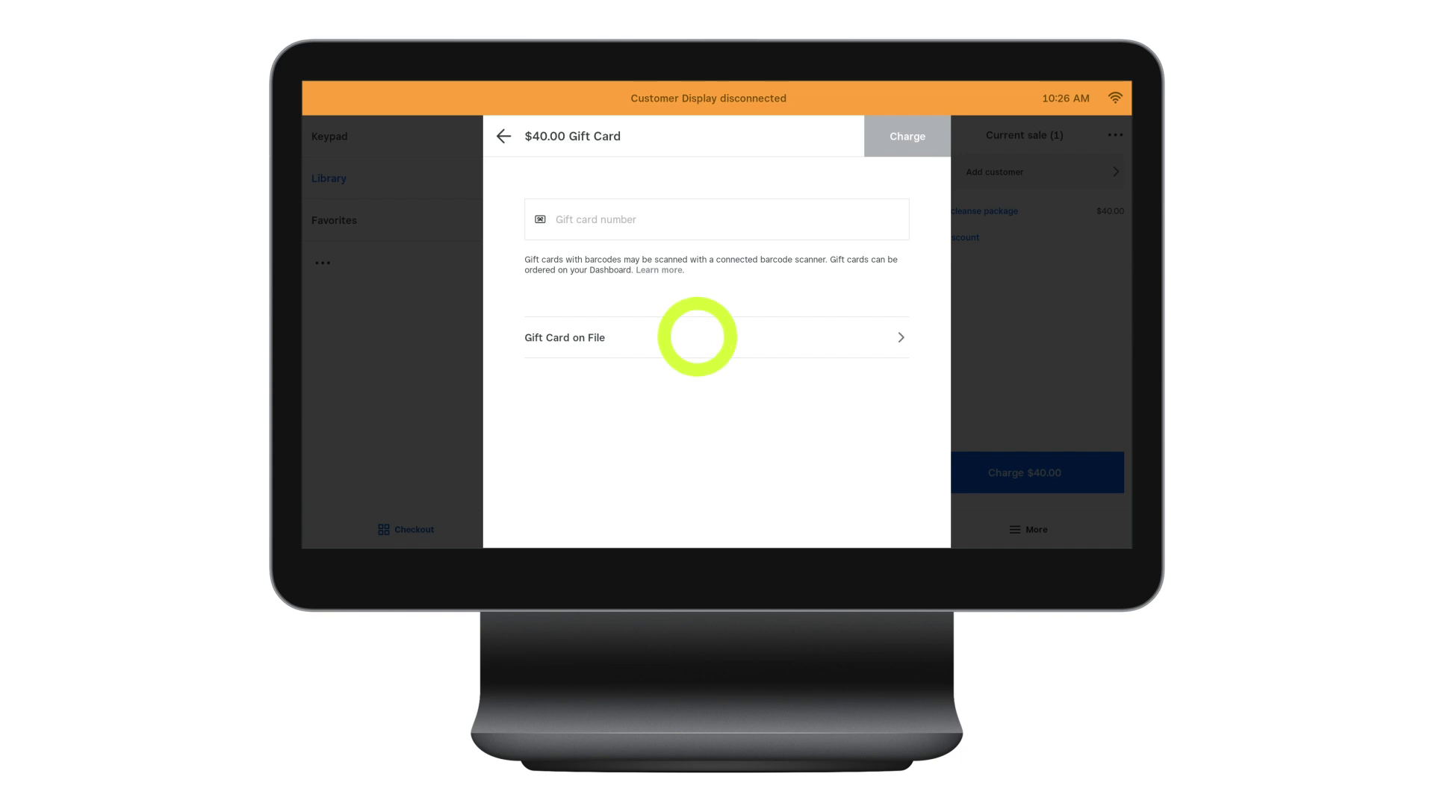
{"action": "left_click", "coordinate": [698, 338]}
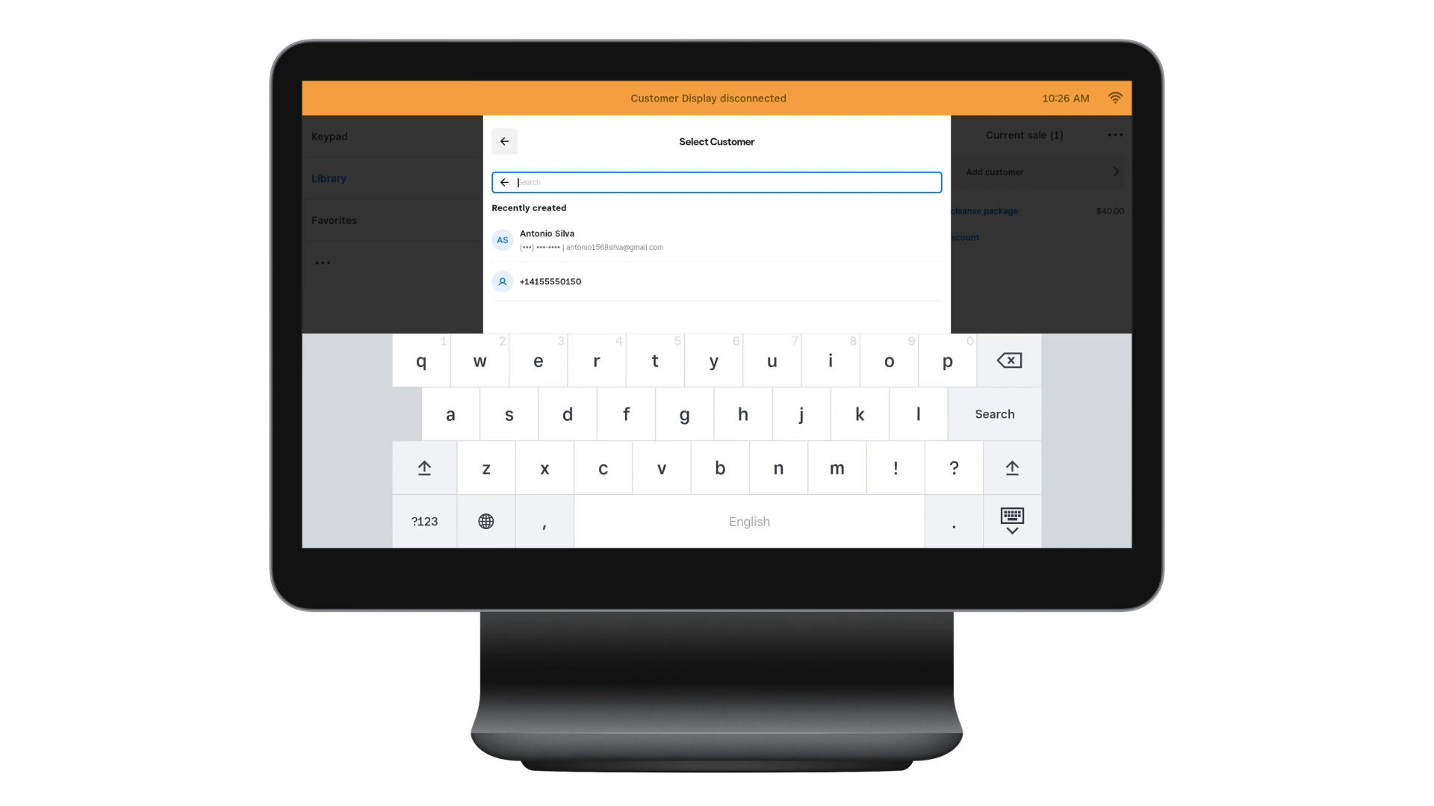
{"action": "type", "text": "415"}
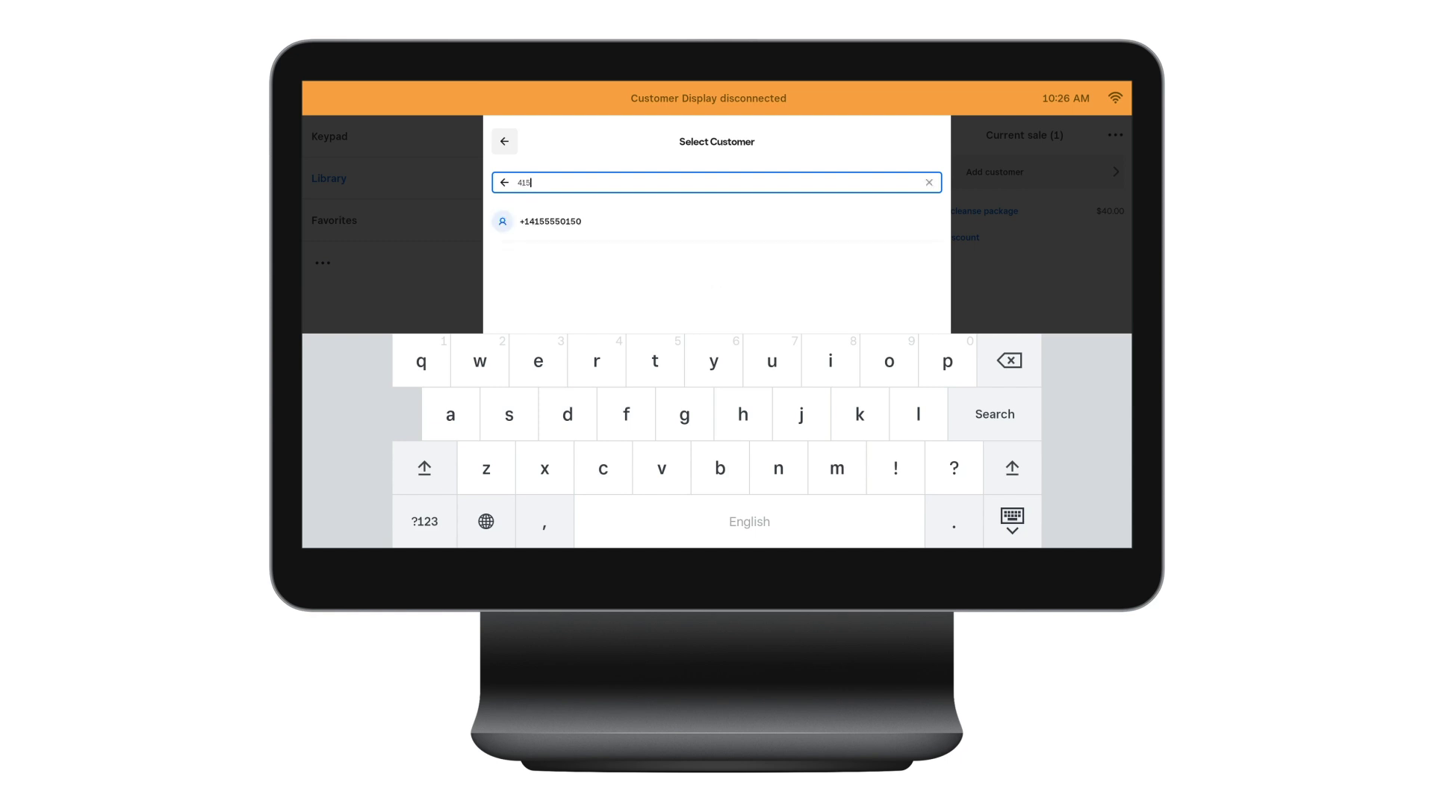
{"action": "type", "text": "55"}
{"action": "left_click", "coordinate": [504, 221]}
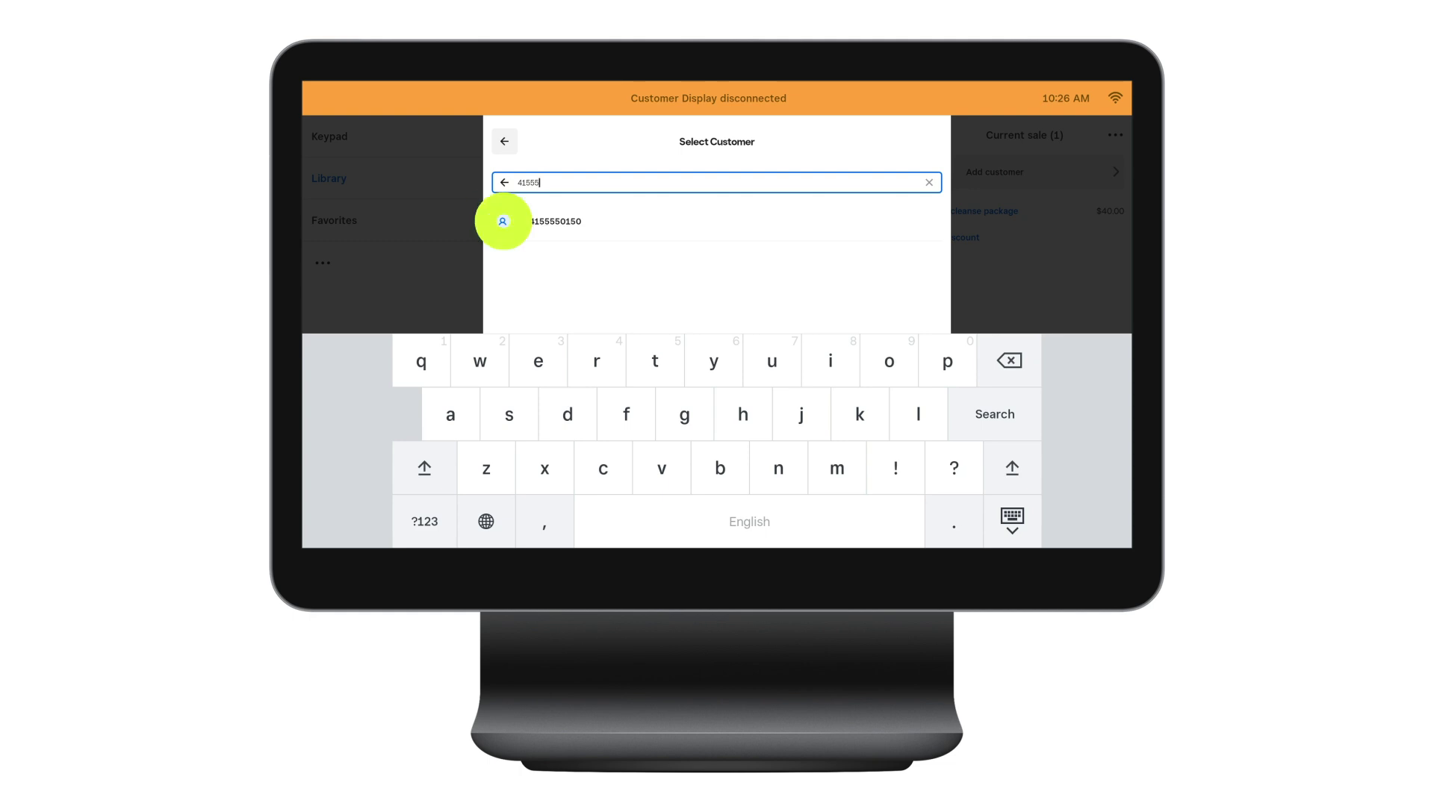
{"action": "left_click", "coordinate": [508, 141]}
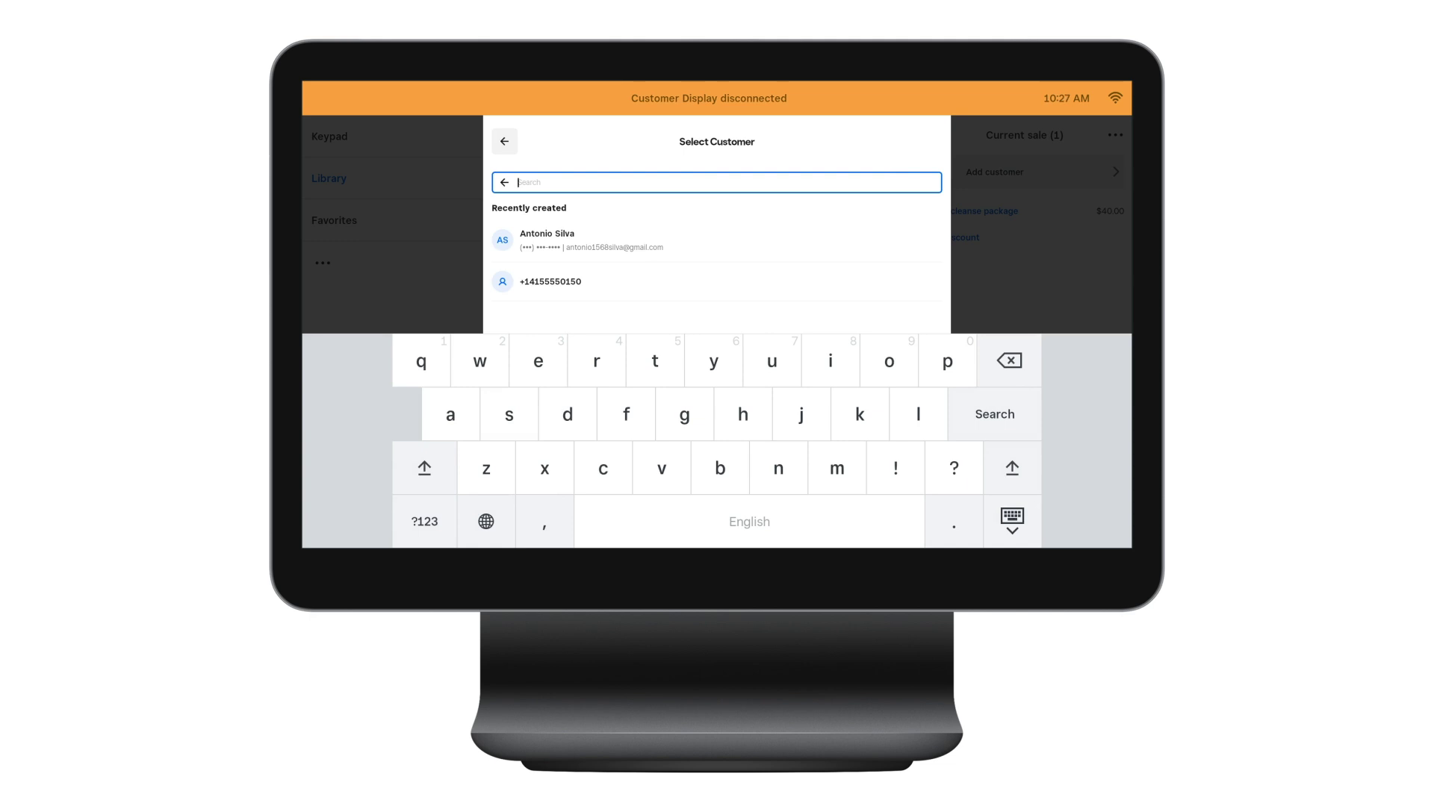
{"action": "type", "text": "an"}
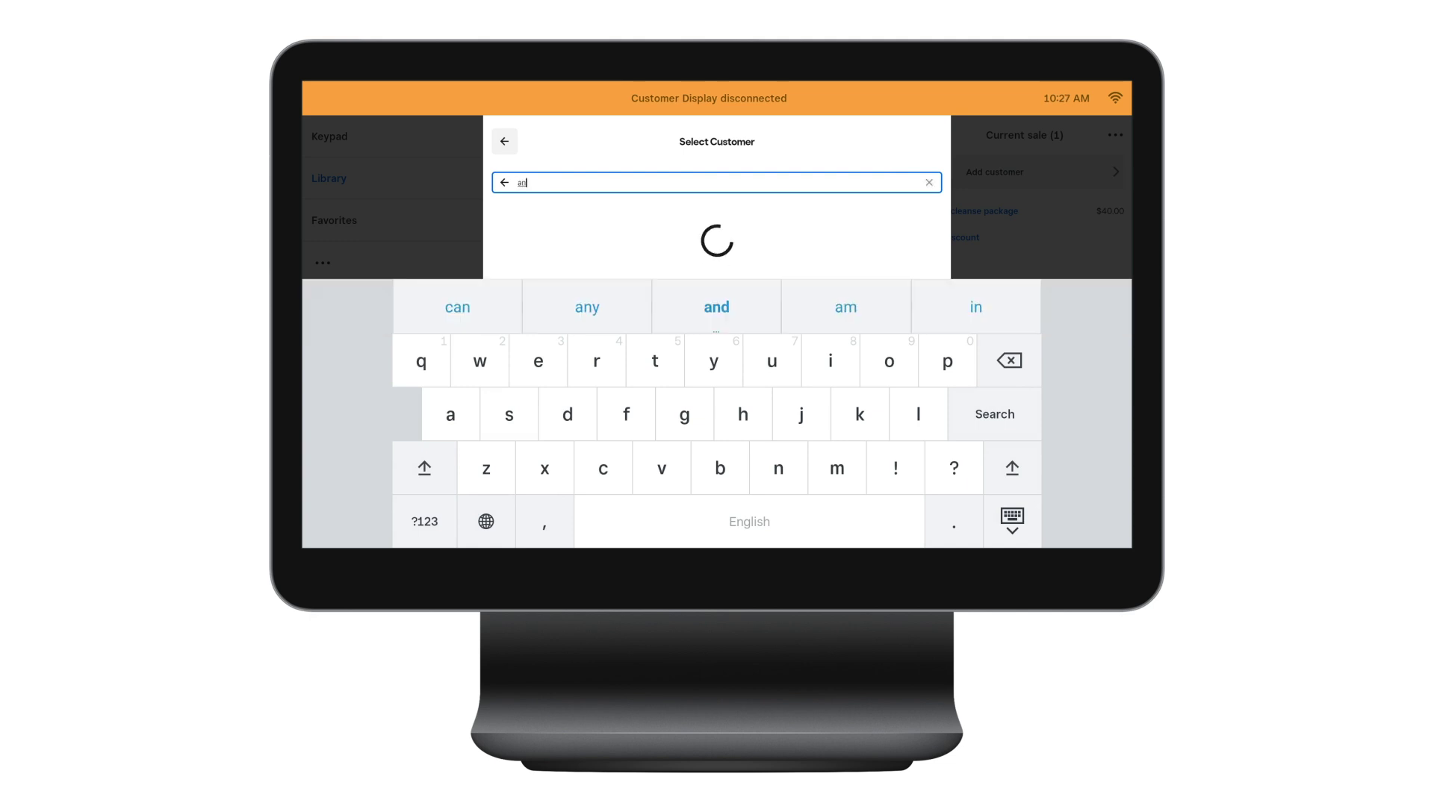
{"action": "type", "text": "toni"}
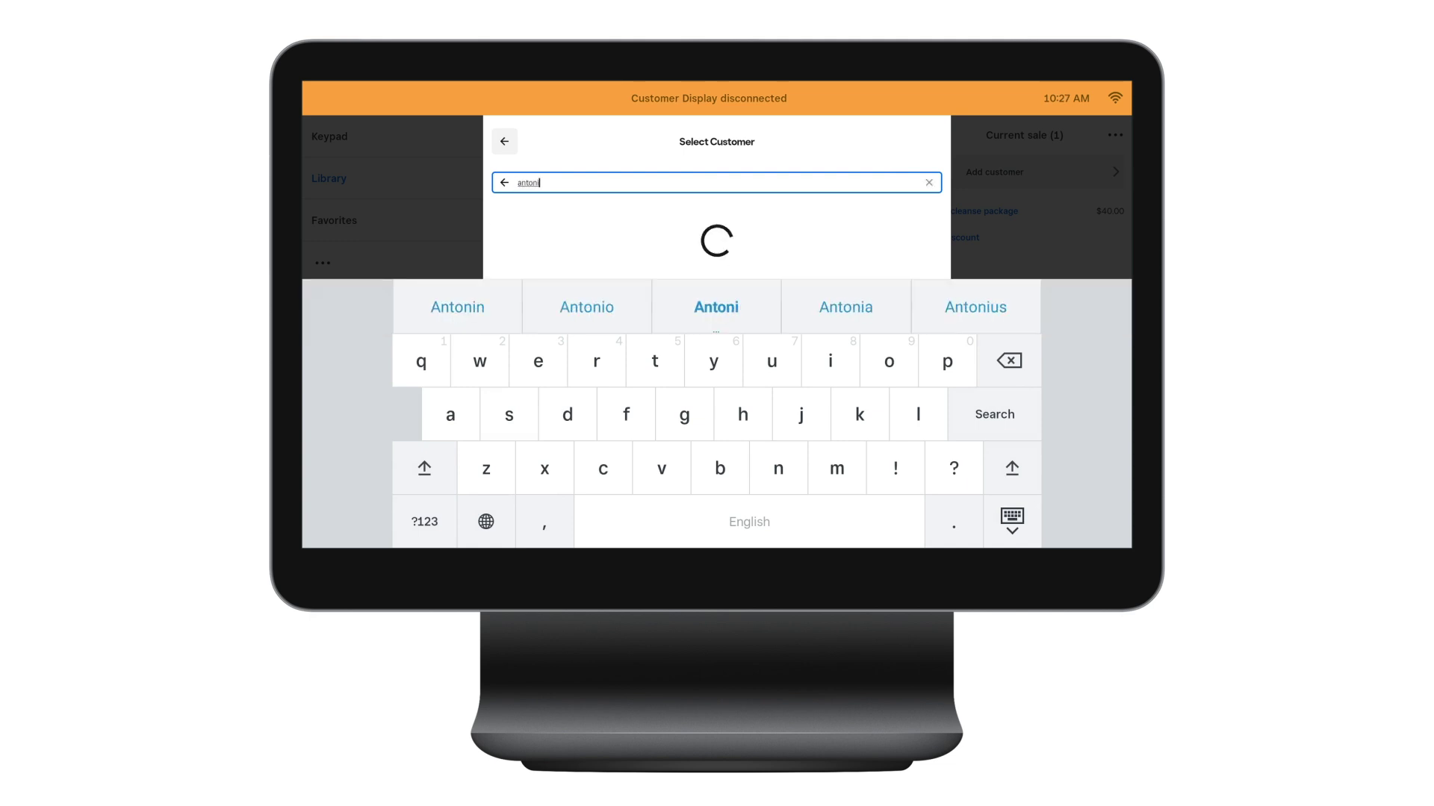
{"action": "type", "text": "o15"}
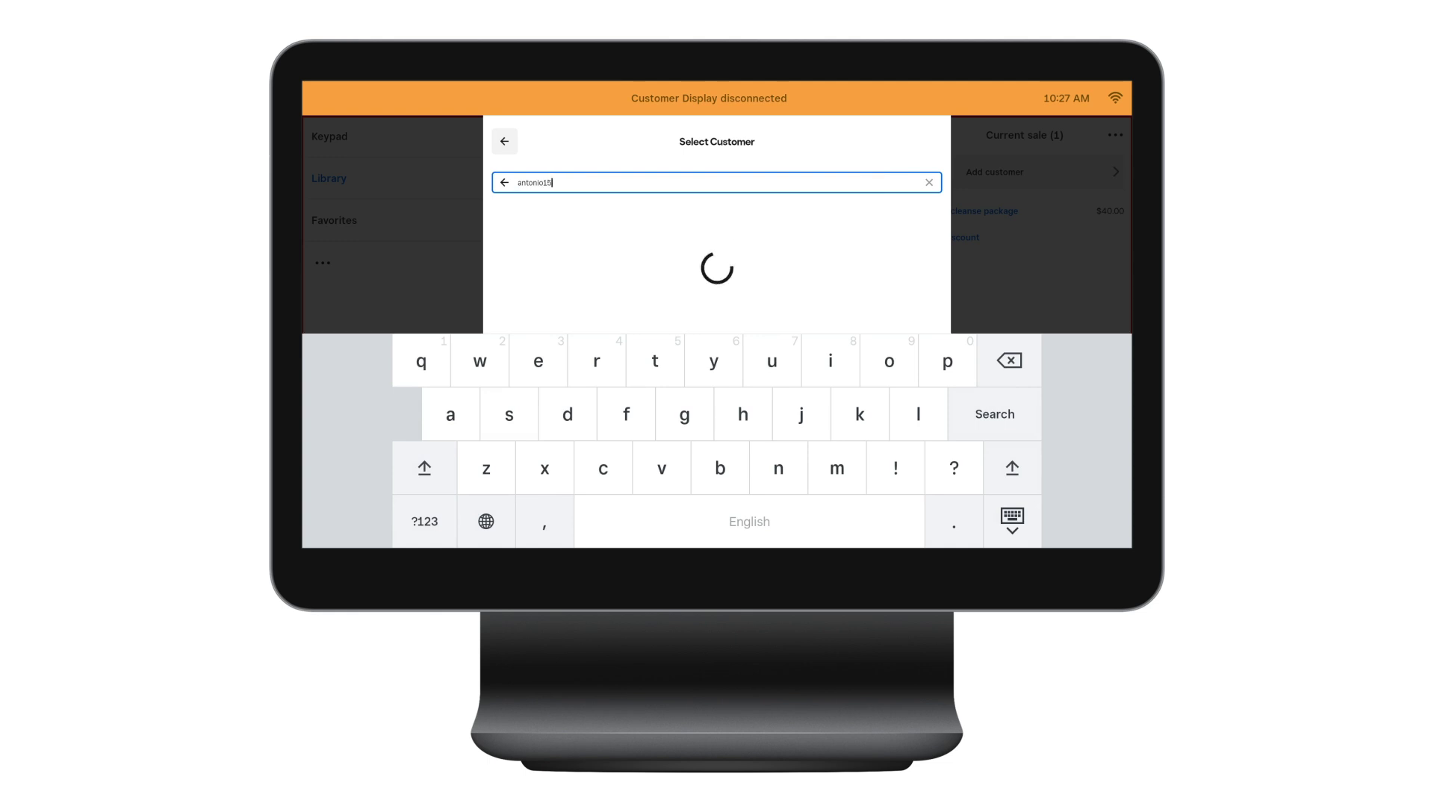
{"action": "type", "text": "8"}
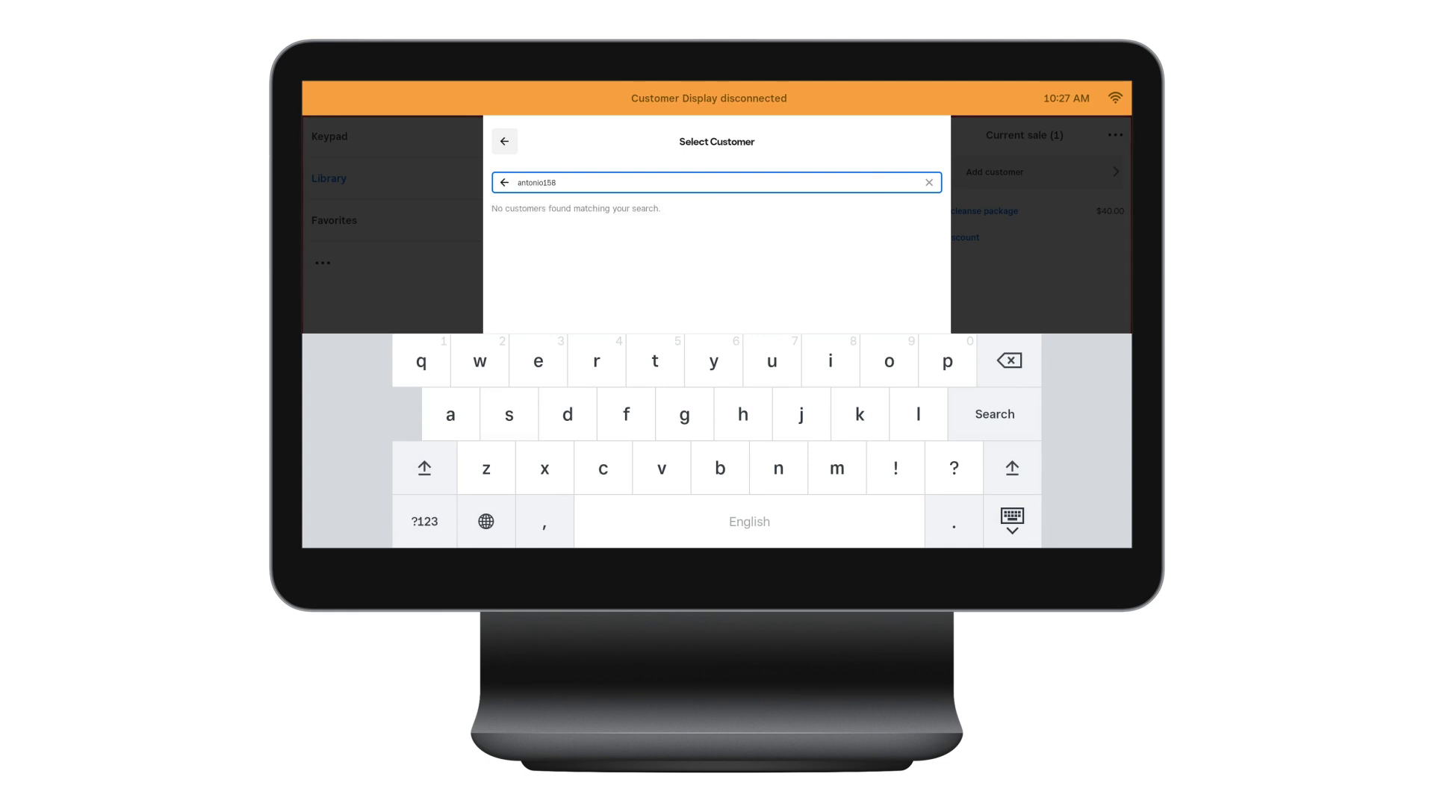
Step: Fix the email search by deleting the extra character, then select the matching customer
{"action": "key", "text": "BackSpace"}
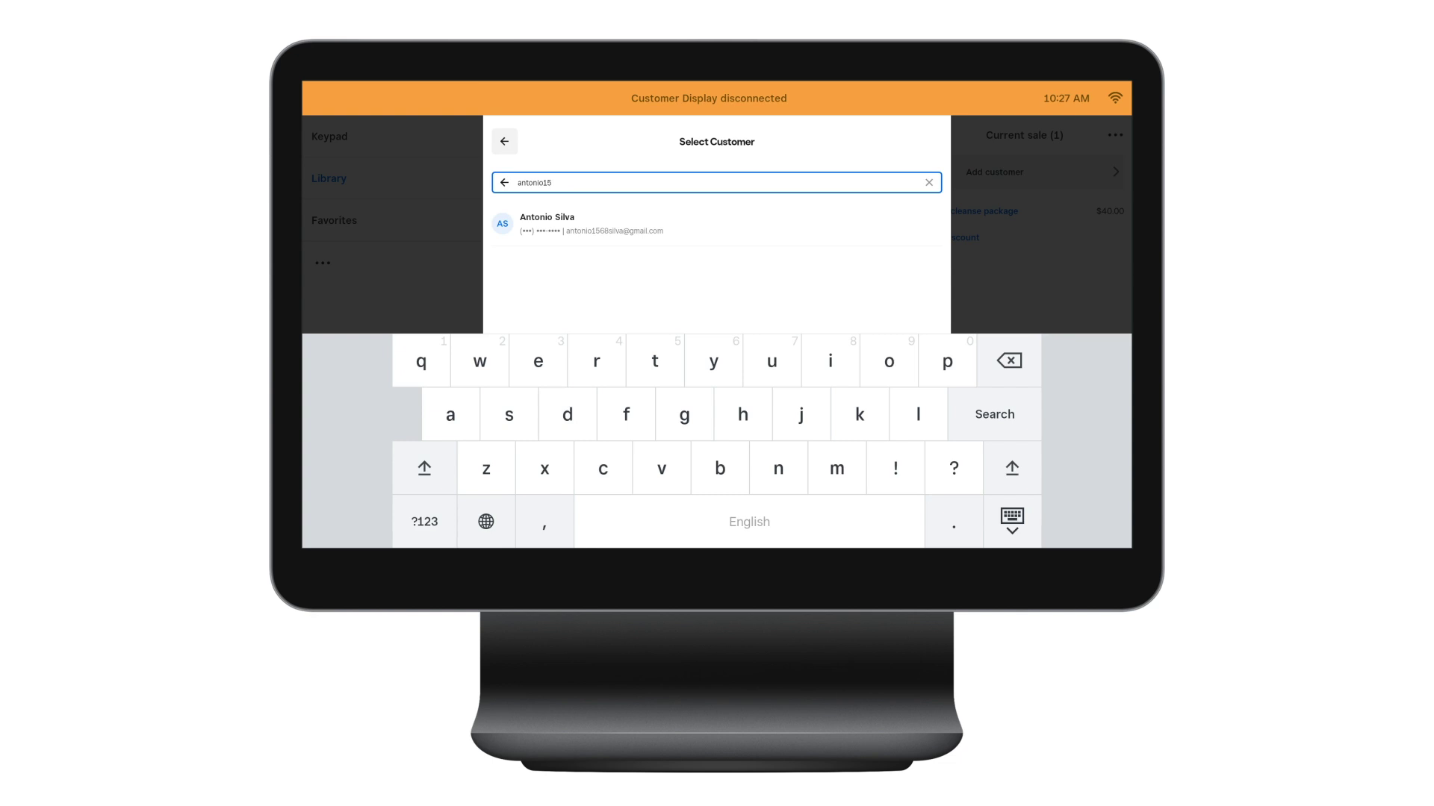
{"action": "left_click", "coordinate": [503, 222]}
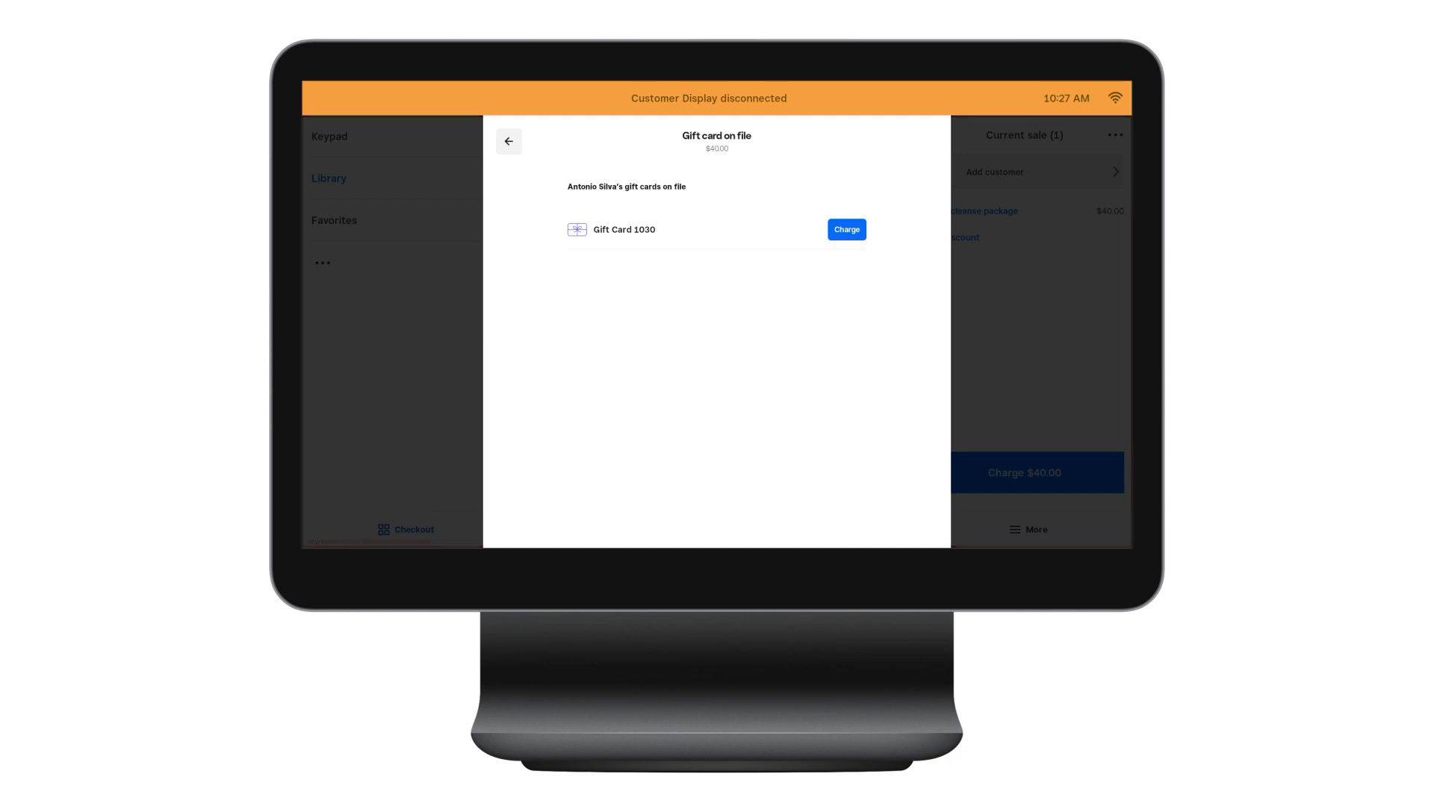
Step: Start a $40.00 charge to Gift Card 1030, then cancel the confirmation
{"action": "left_click", "coordinate": [847, 230]}
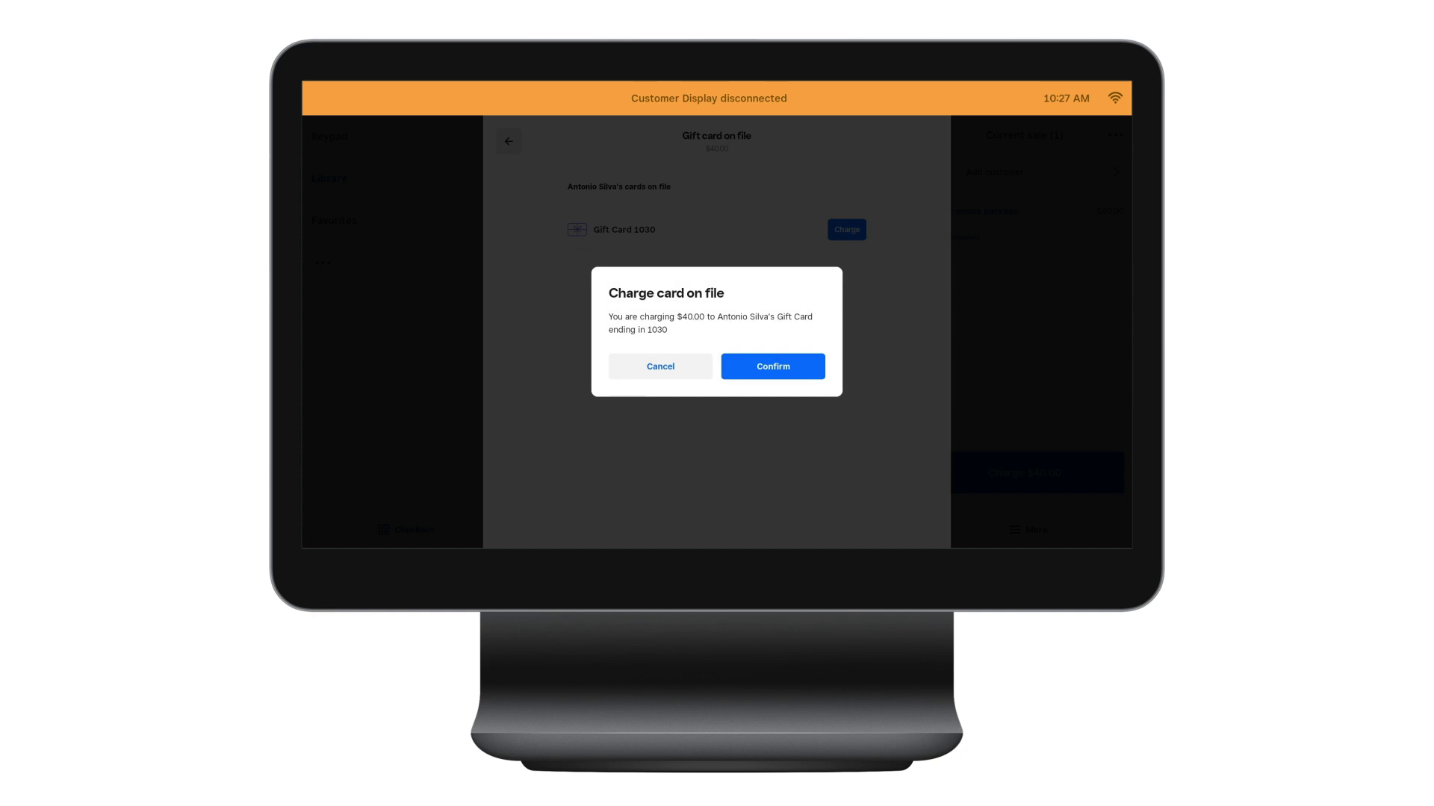
{"action": "left_click", "coordinate": [660, 367]}
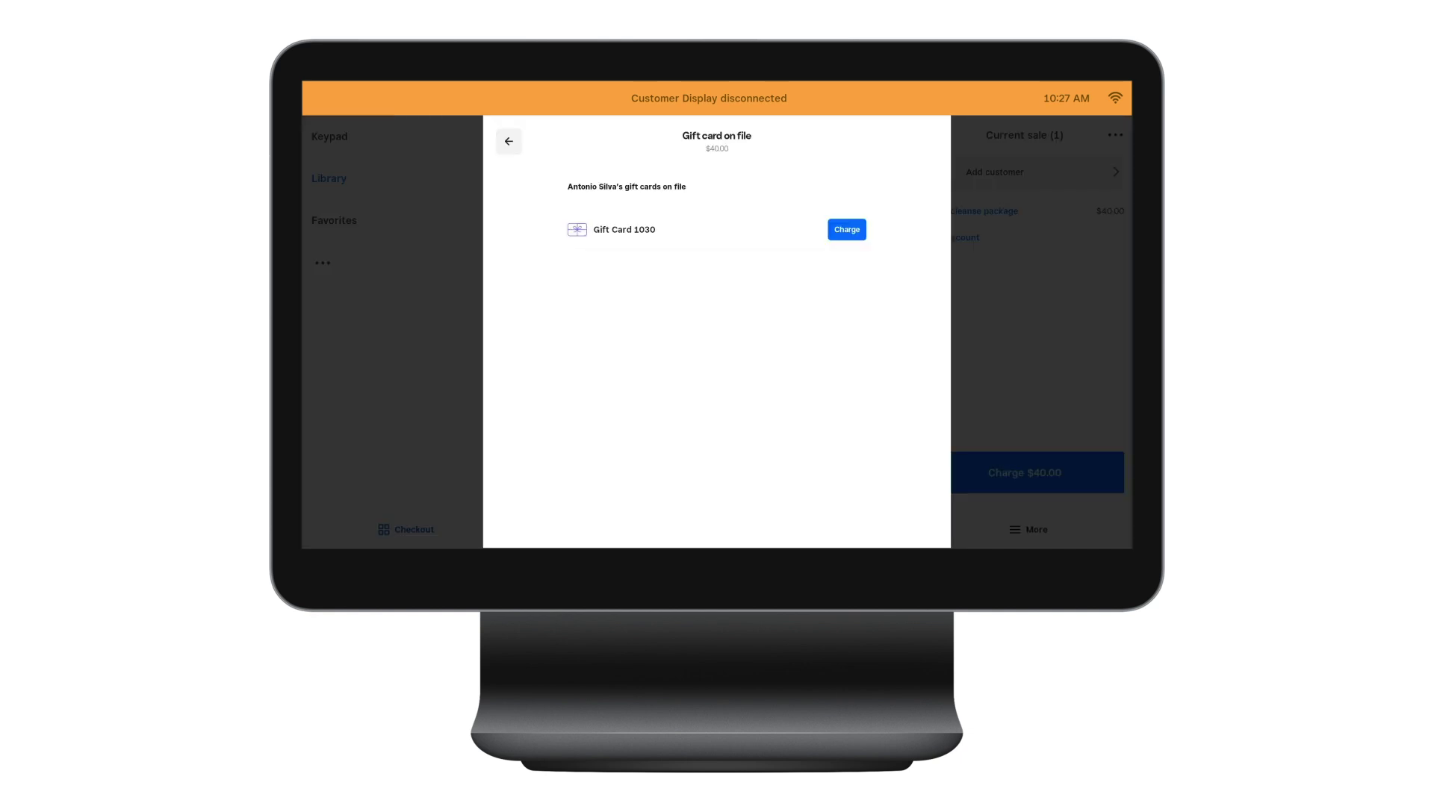